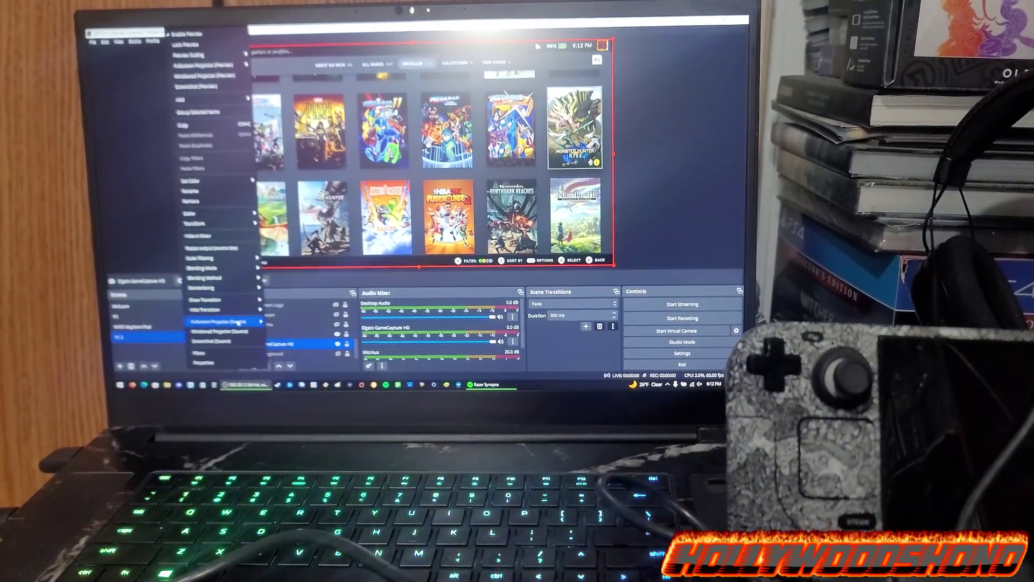
Open the Elgato capture source's Fullscreen Projector (Source) monitor choices.
left_click(218, 321)
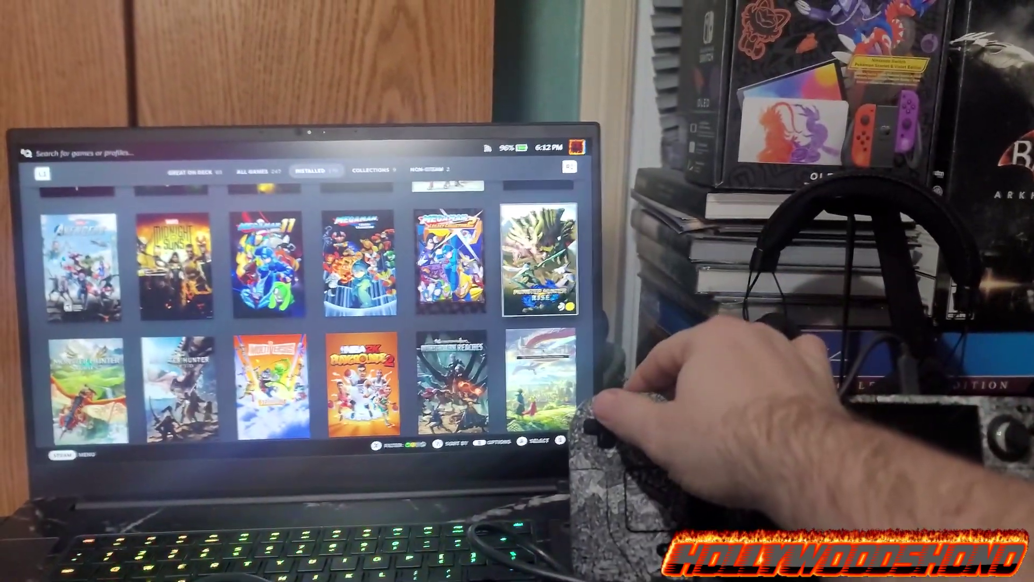
scroll(307, 299, "up", 6)
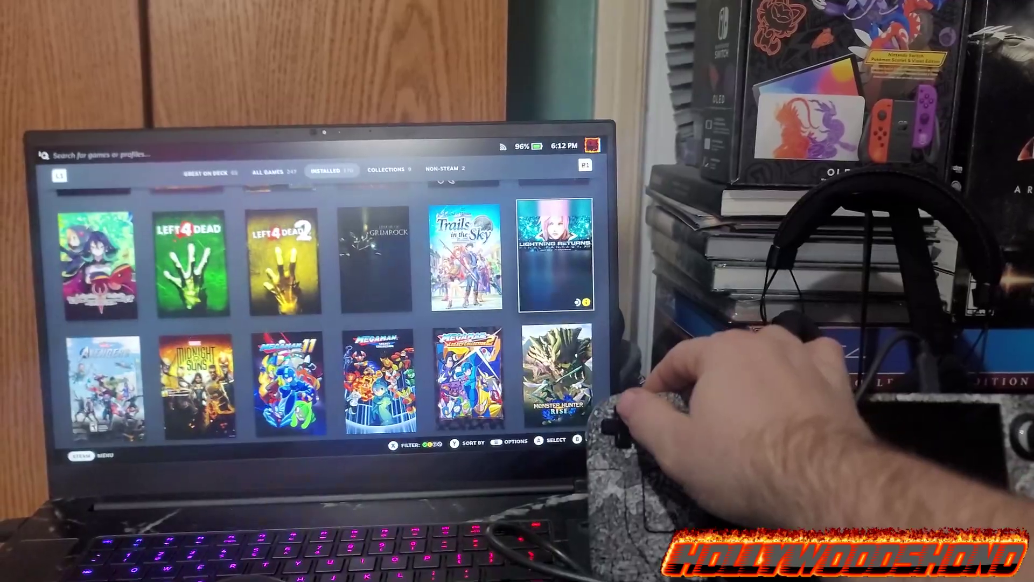
scroll(323, 307, "up", 3)
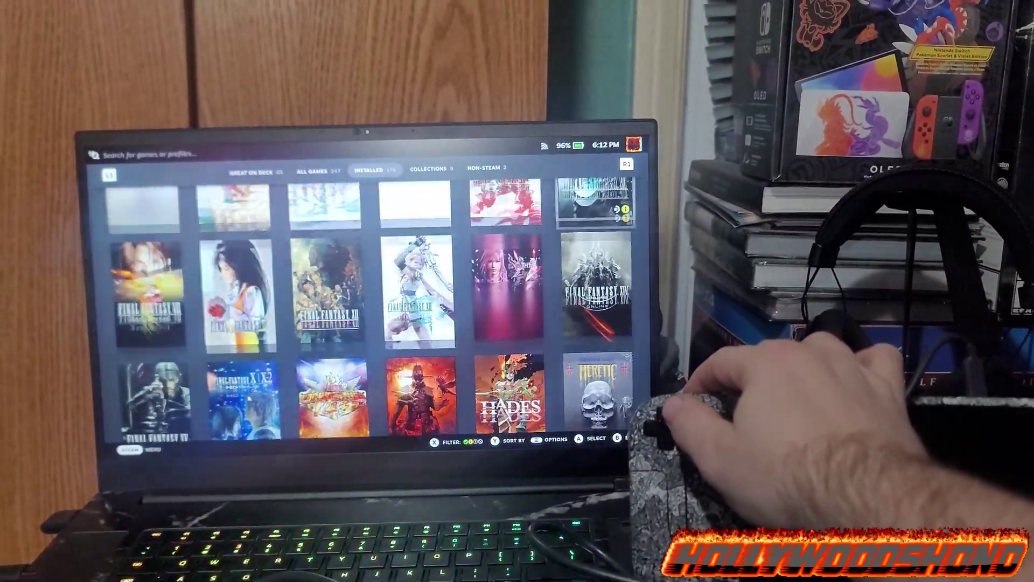